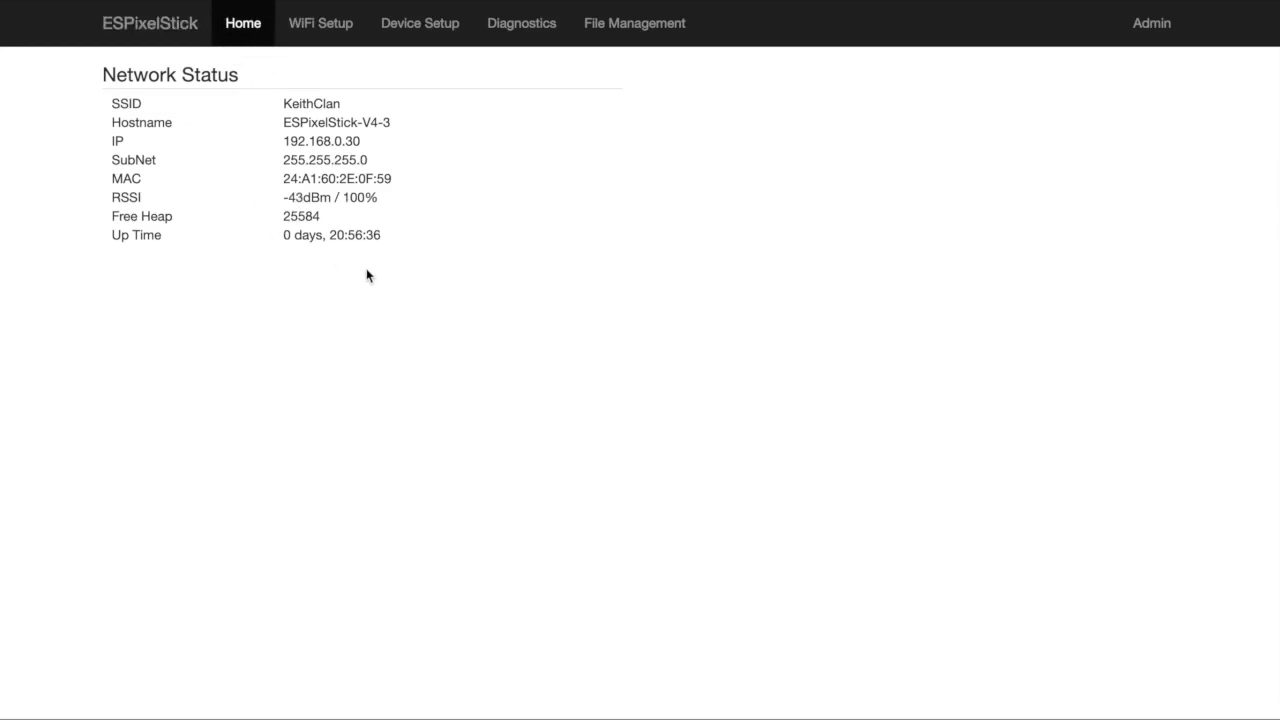
Open the Device Setup page in the ESPixelStick web interface
left_click(406, 27)
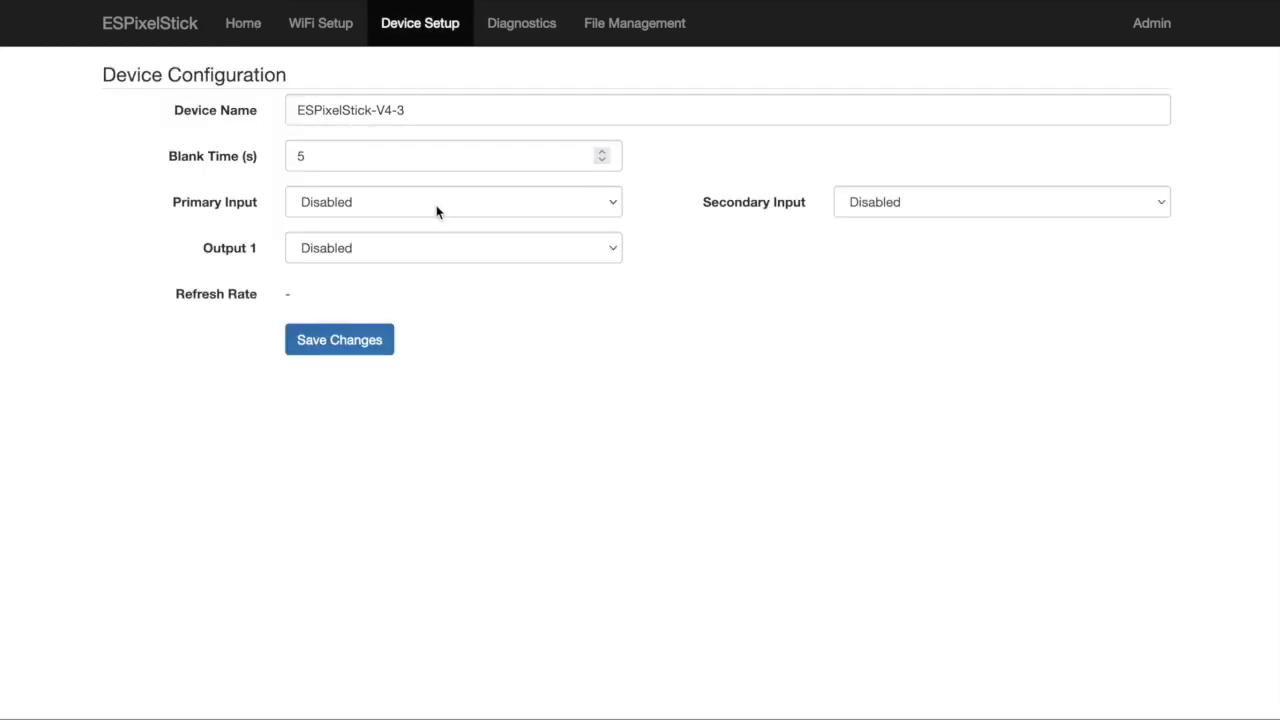
Set Primary Input to FPP Remote and Output 1 to WS2811, then save the configuration
left_click(610, 204)
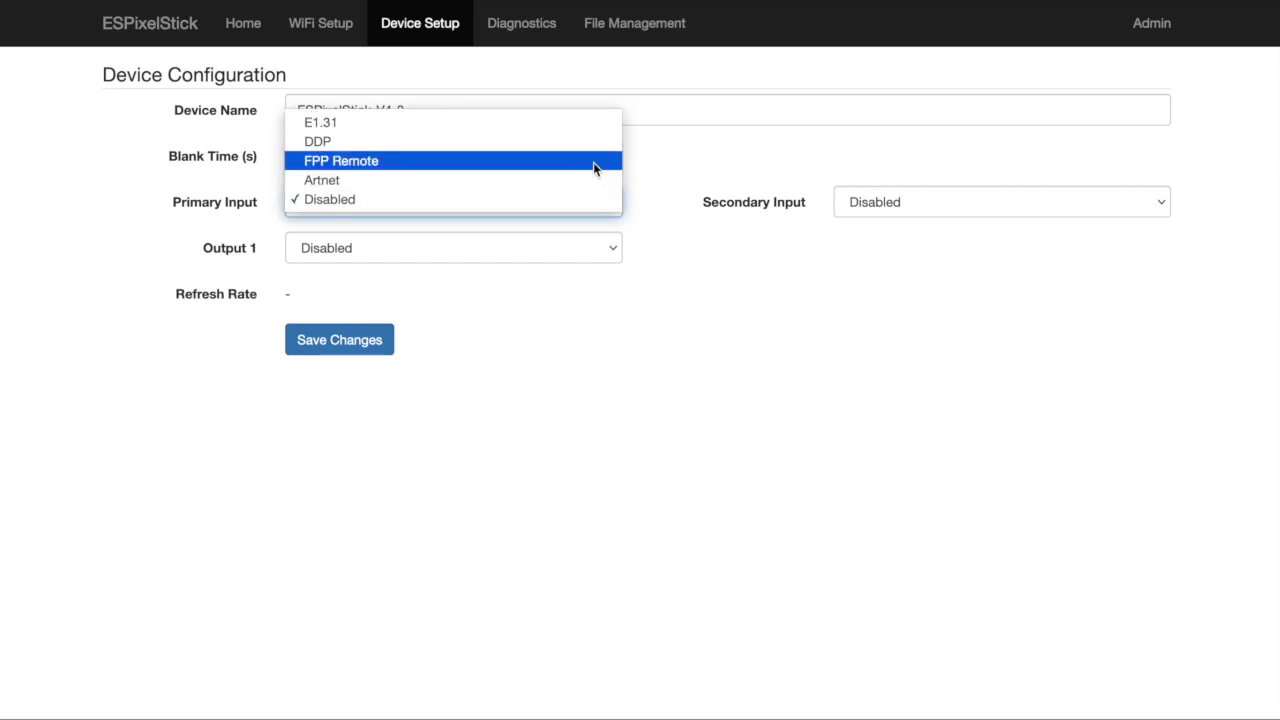
left_click(593, 162)
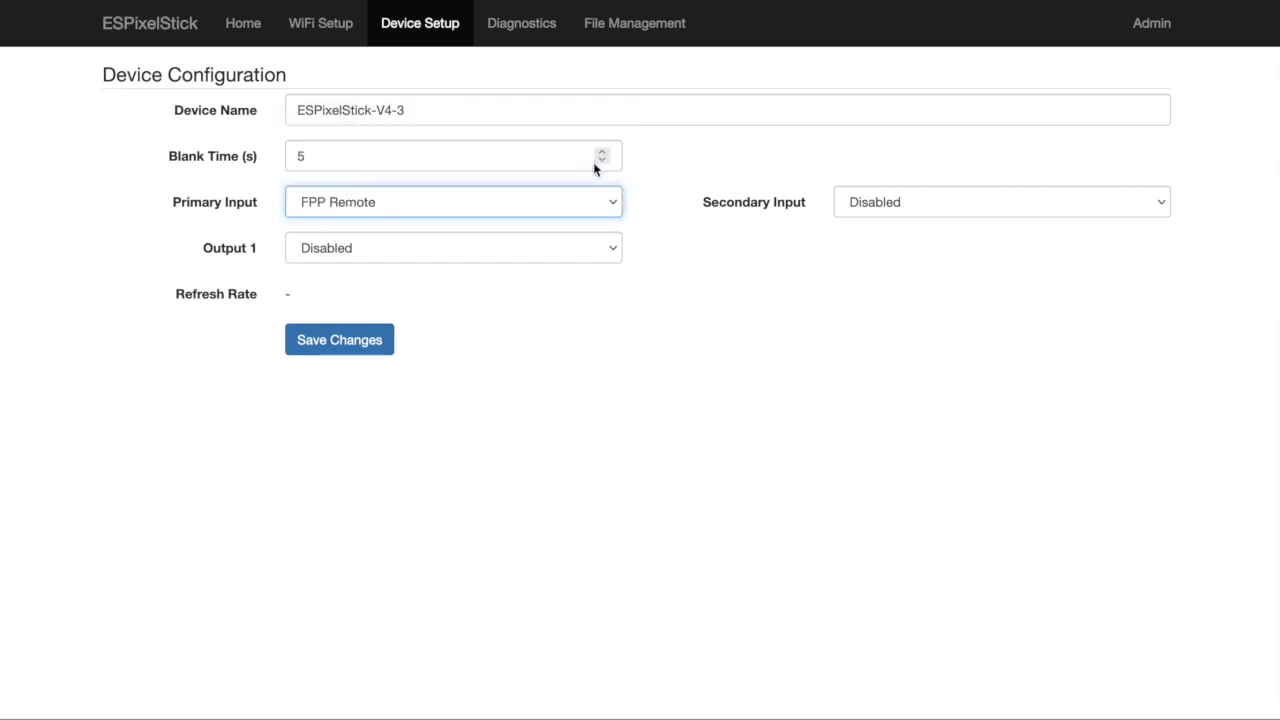
left_click(613, 249)
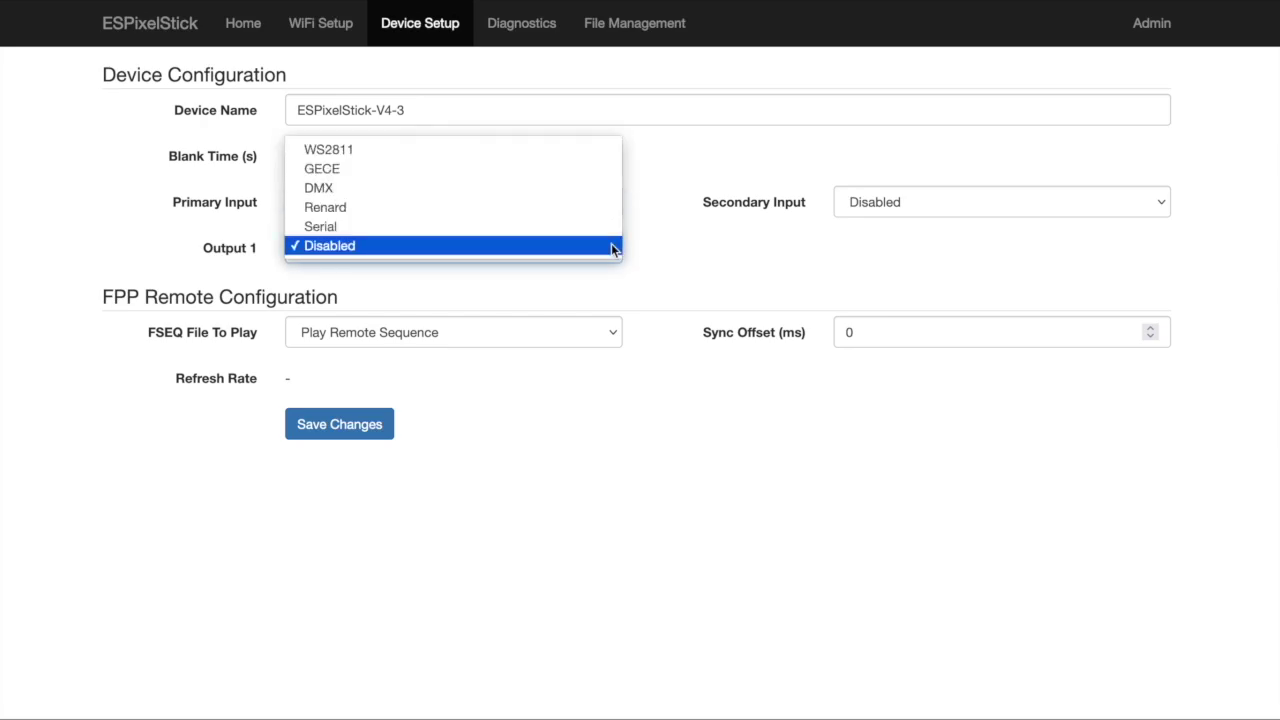
left_click(578, 151)
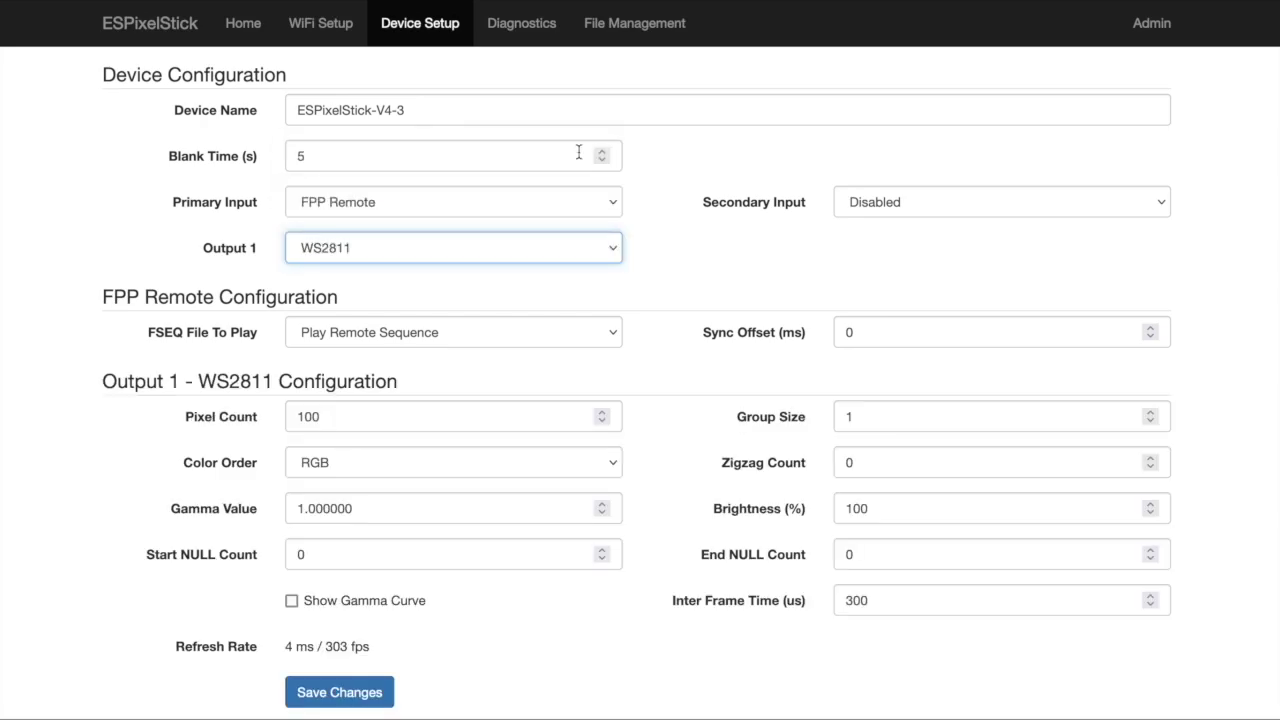
left_click(359, 698)
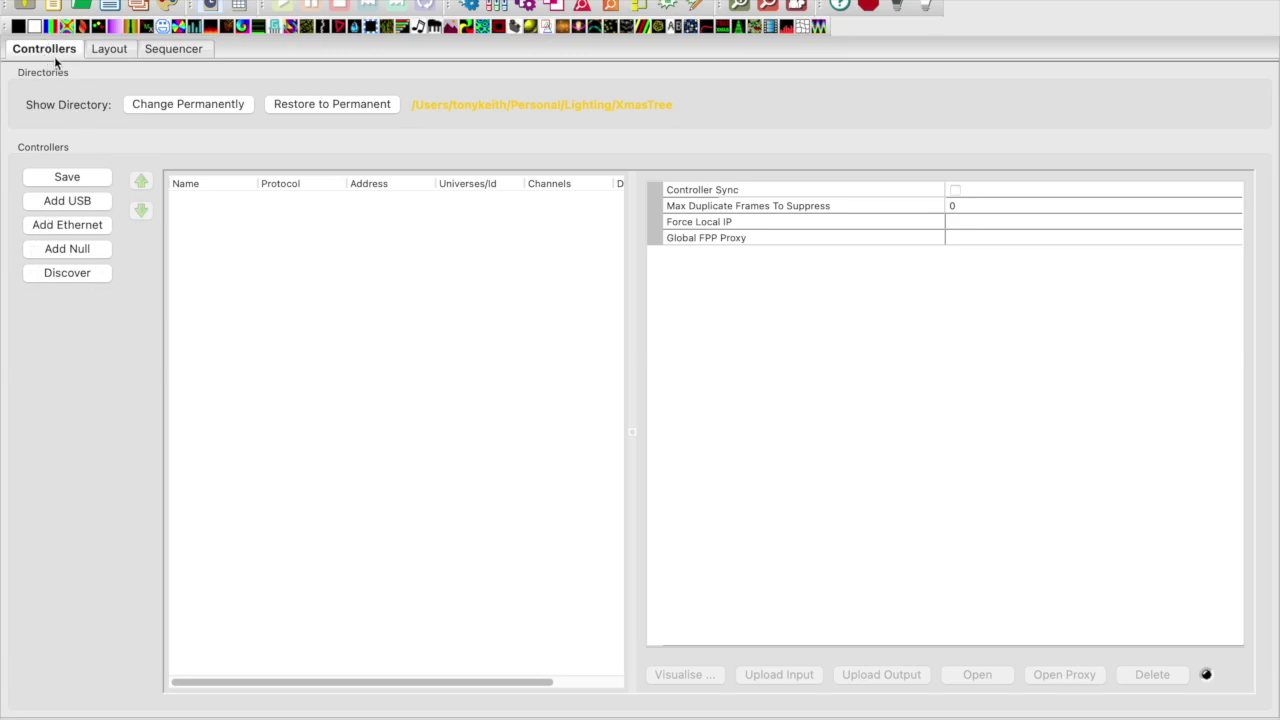
Discover and save the ESPixelStick-V4-3 controller at 192.168.0.30, then view the Tree layout
left_click(81, 279)
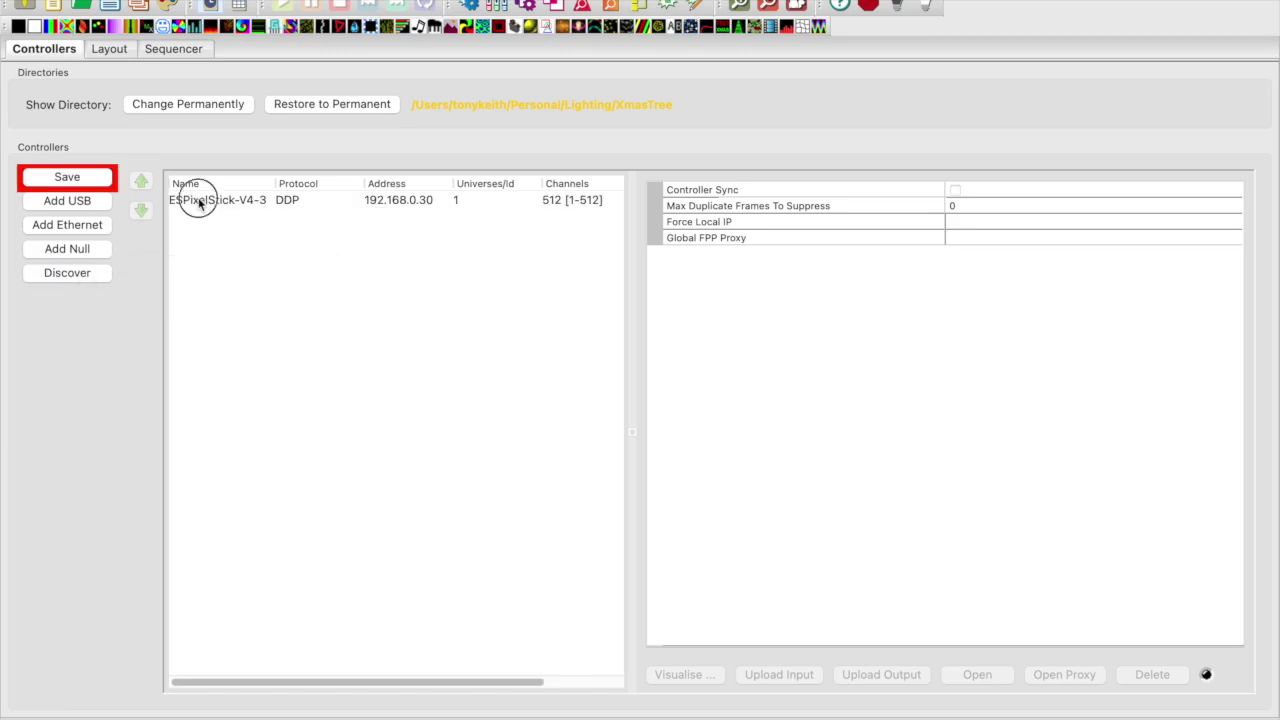
left_click(199, 203)
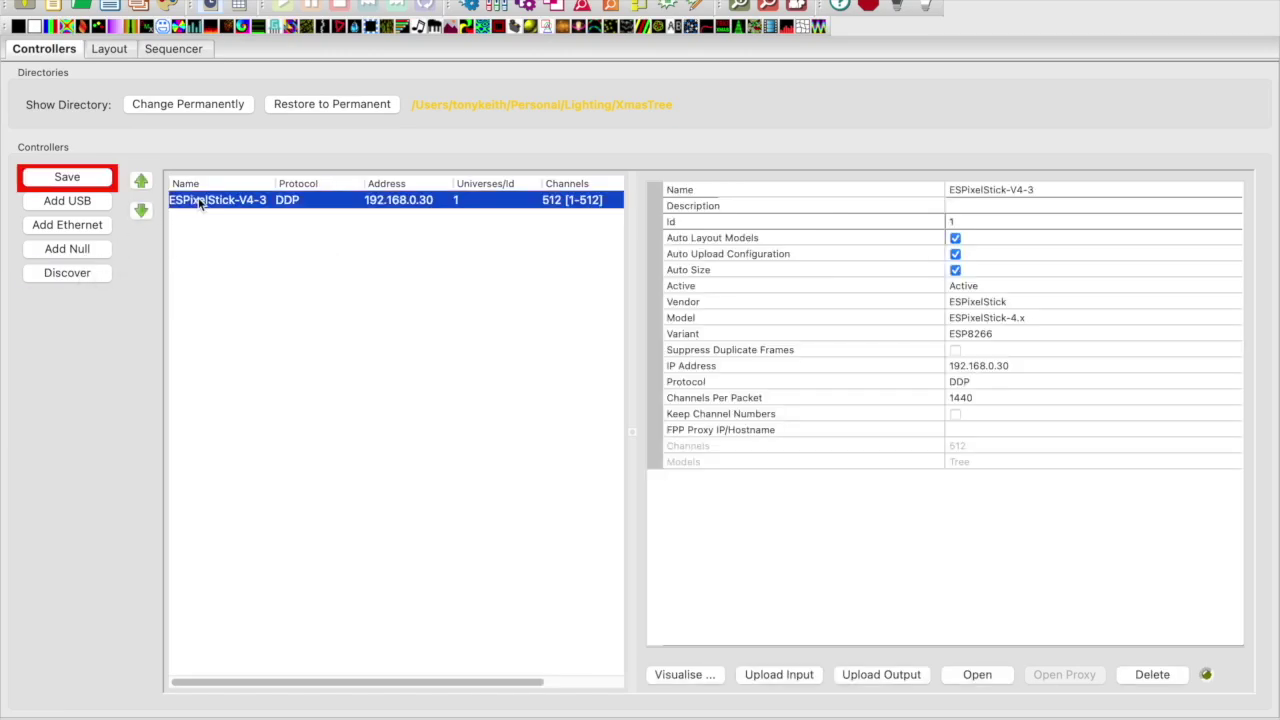
left_click(67, 178)
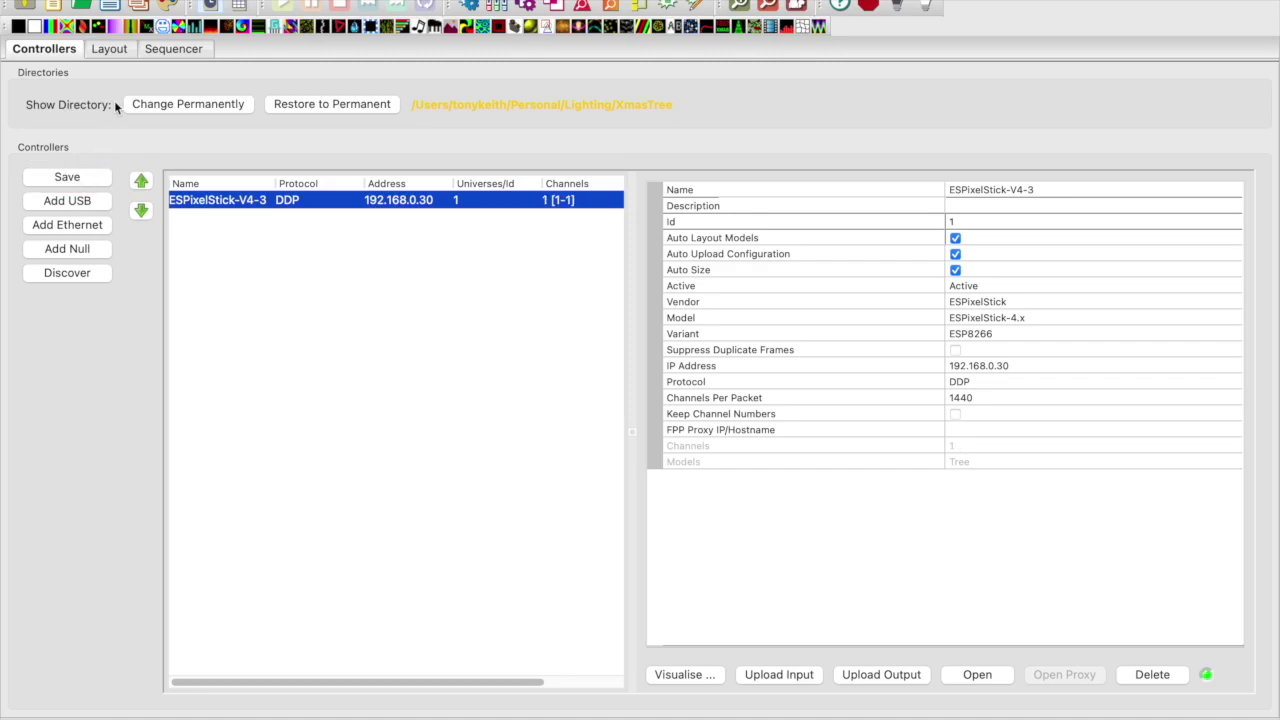
left_click(107, 50)
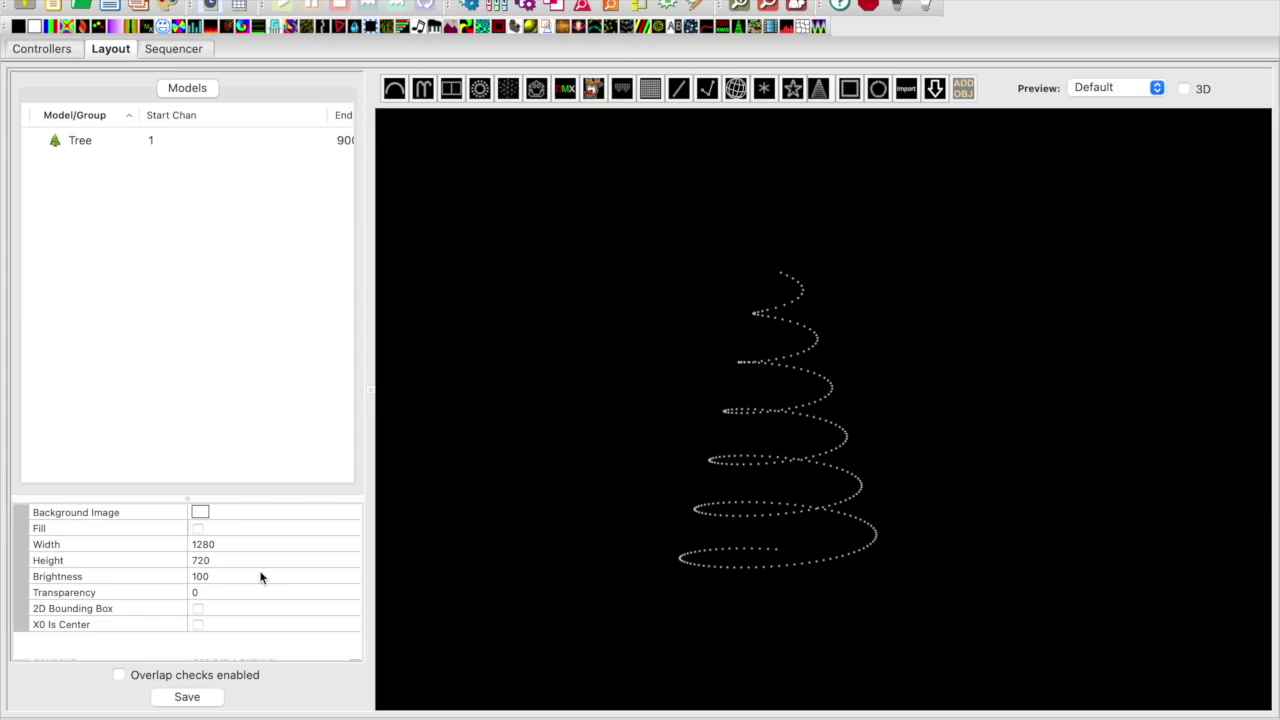
Select the Tree model and review its Spiral Wraps and Nodes/String values
left_click(85, 142)
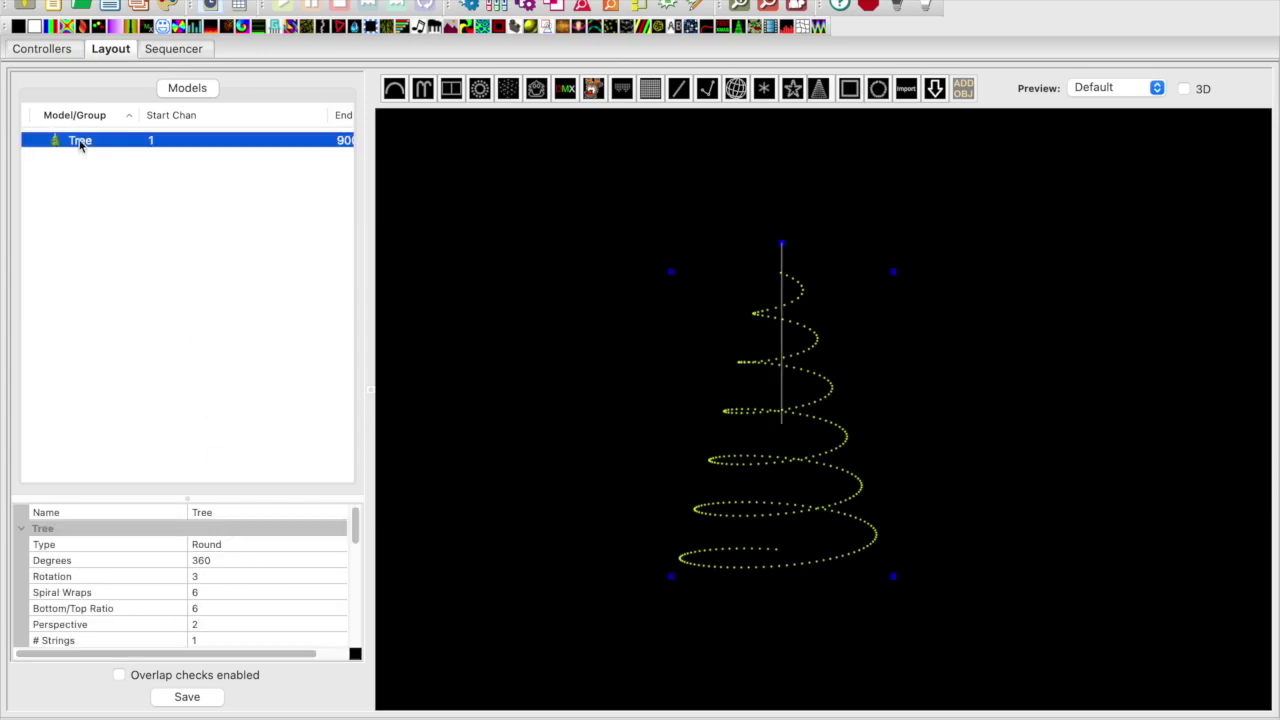
scroll(240, 575, "down", 1)
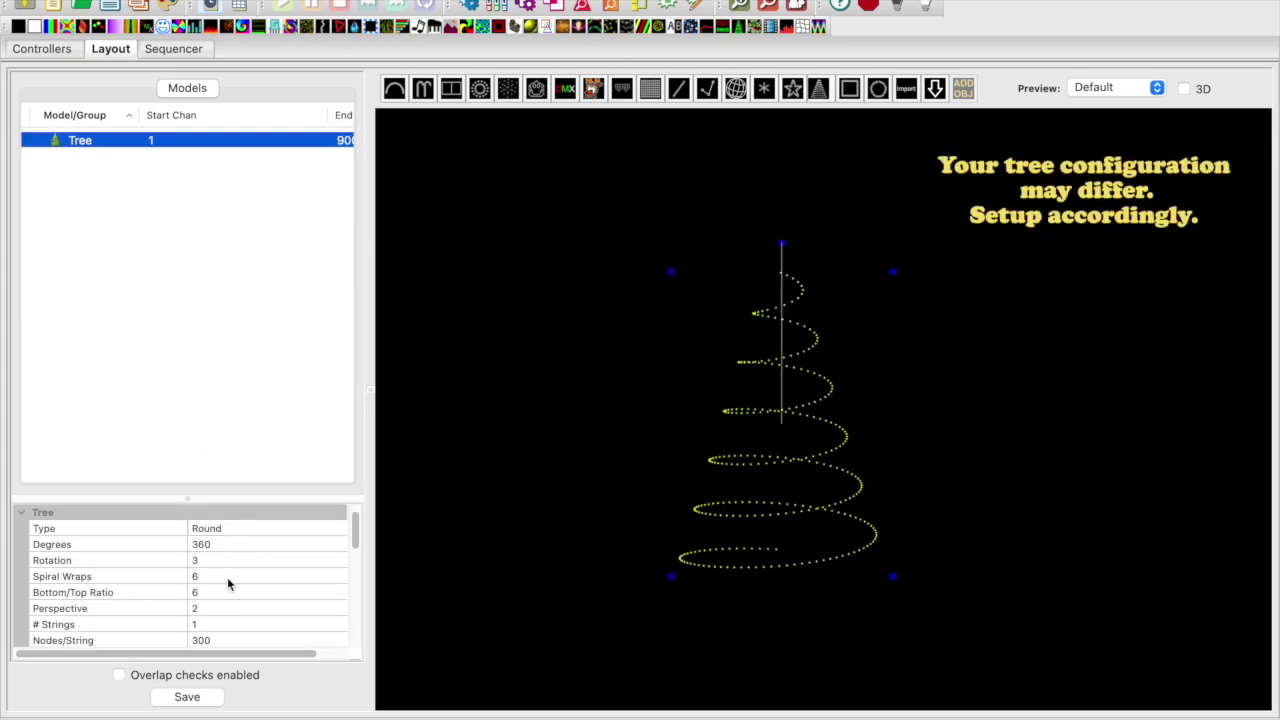
left_click(221, 580)
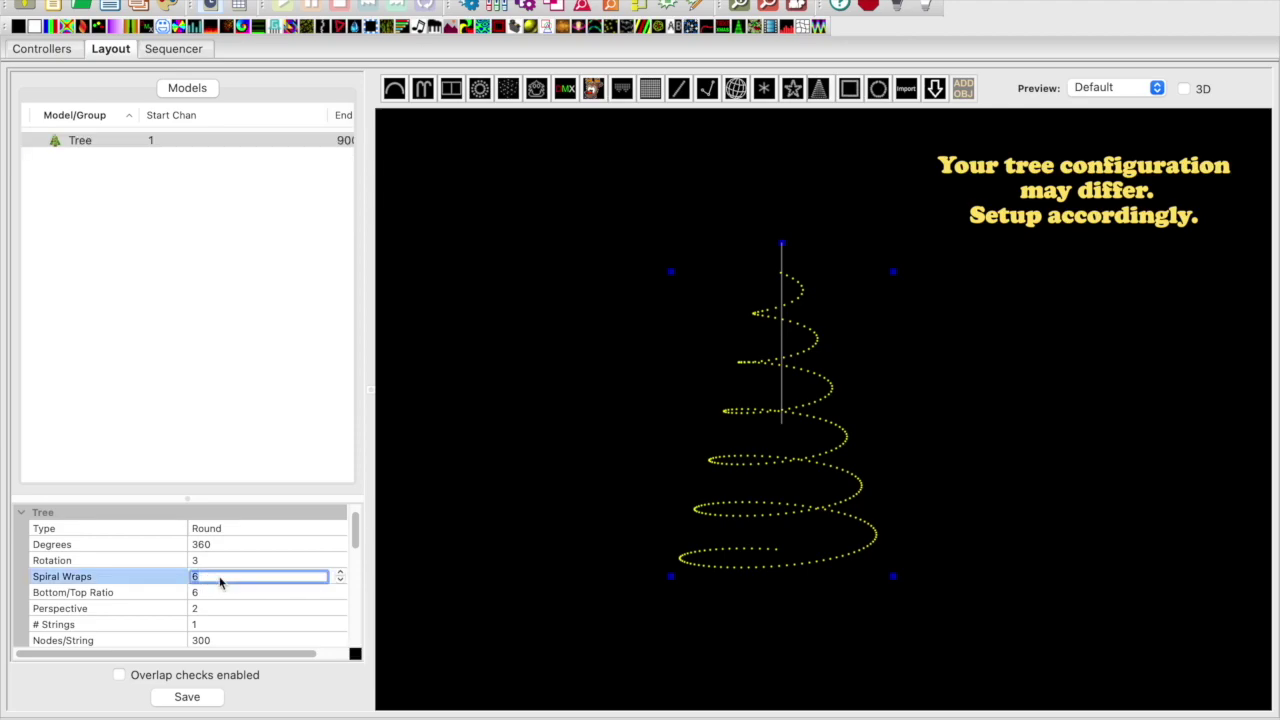
left_click(230, 642)
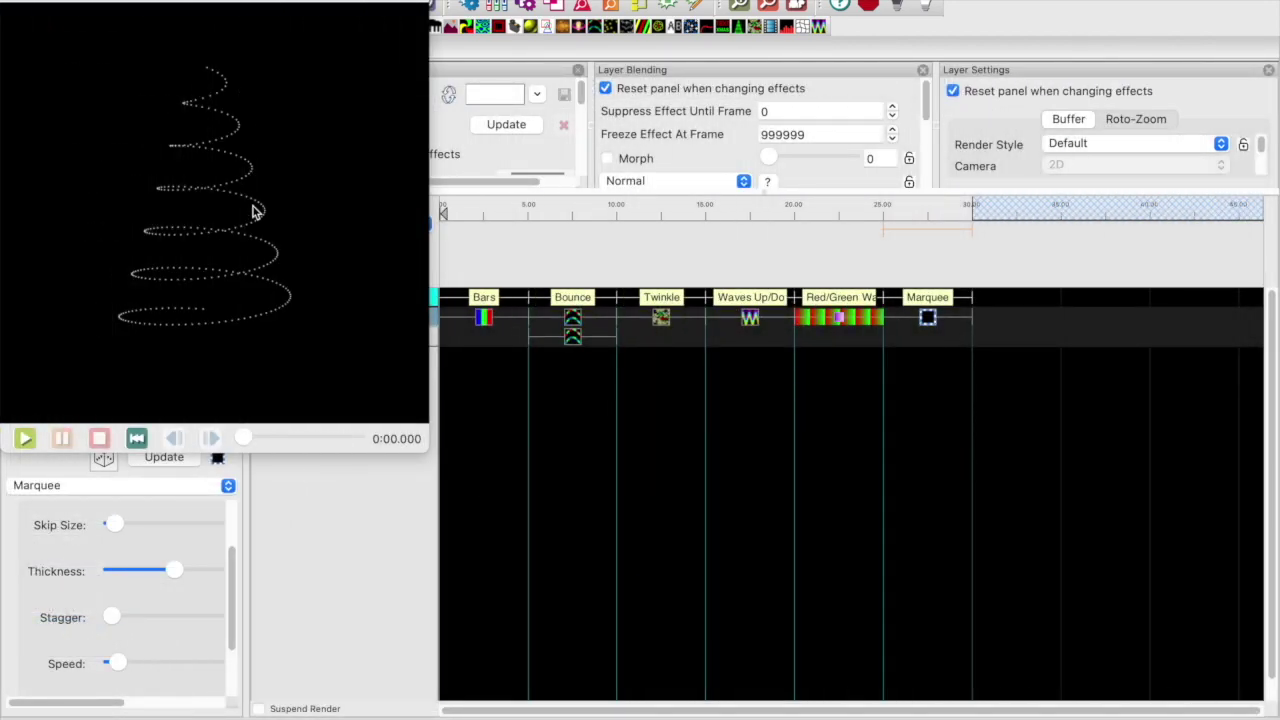
Play the tree sequence in the Model Preview through to the closing Marquee effect
left_click(23, 440)
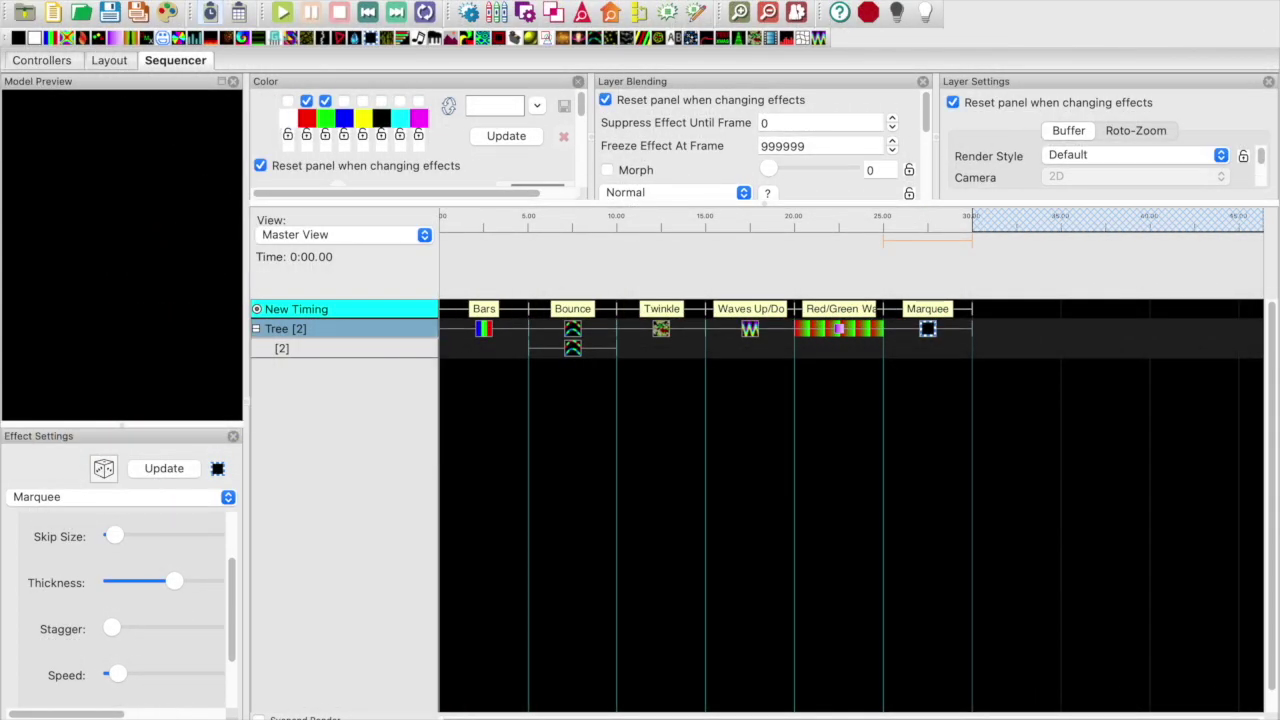
Keep the Preferences FSEQ Version at V2 Uncompressed, then go to the Controllers tab
left_click(85, 0)
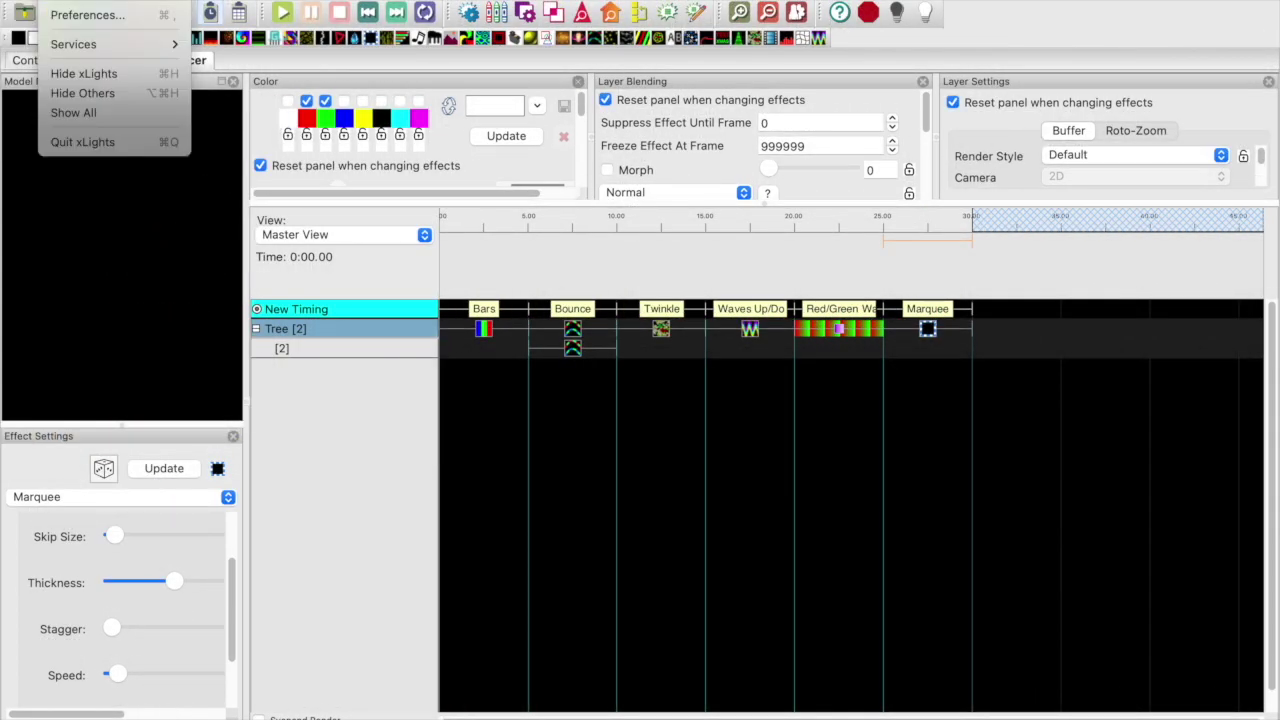
left_click(88, 15)
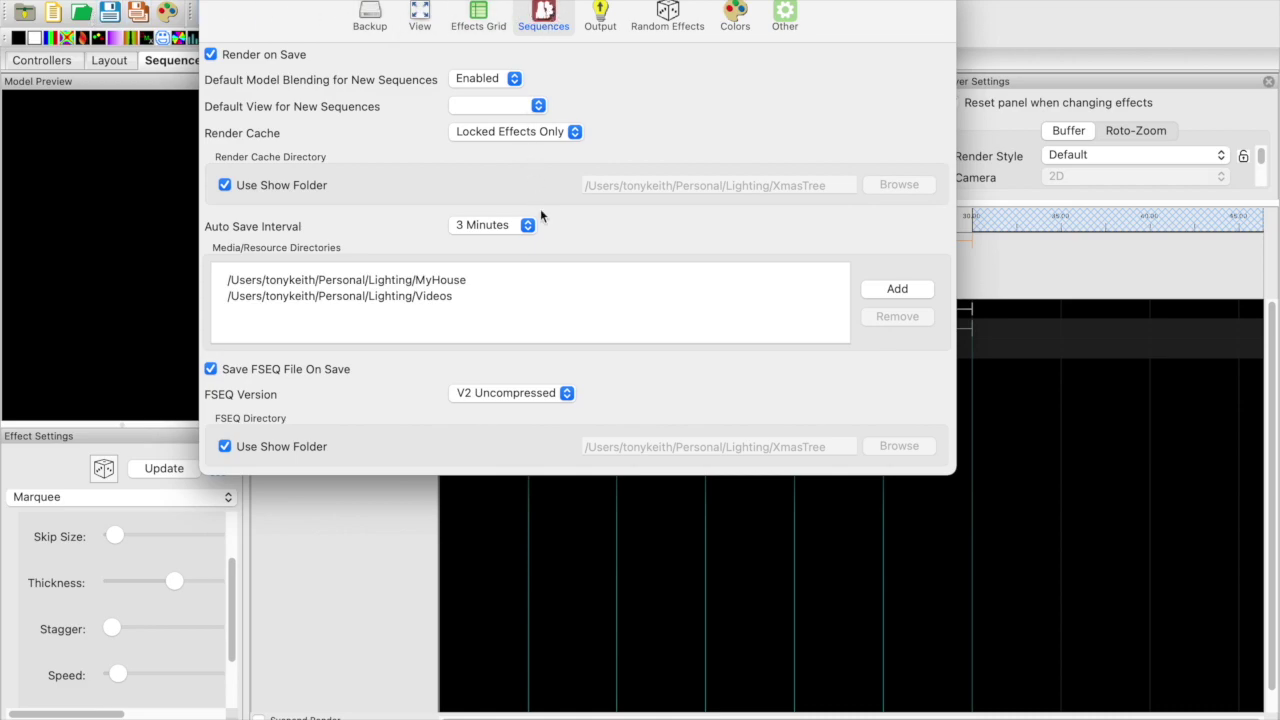
left_click(541, 394)
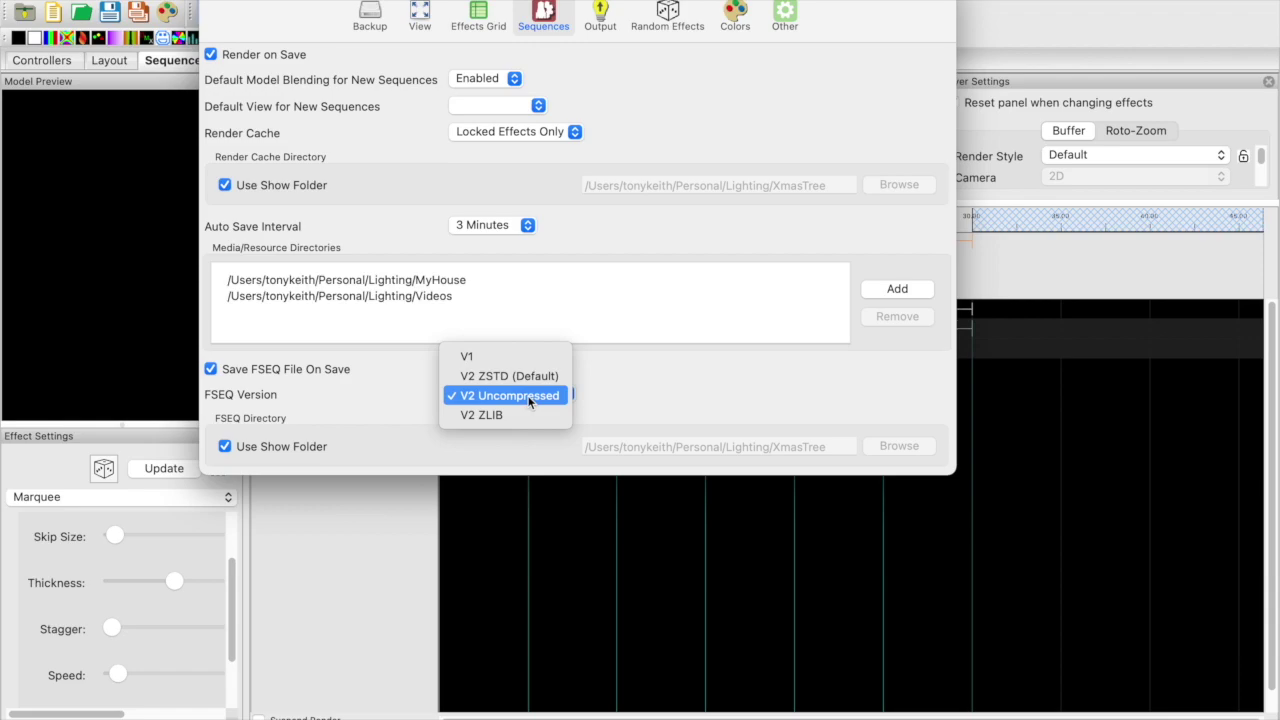
left_click(528, 398)
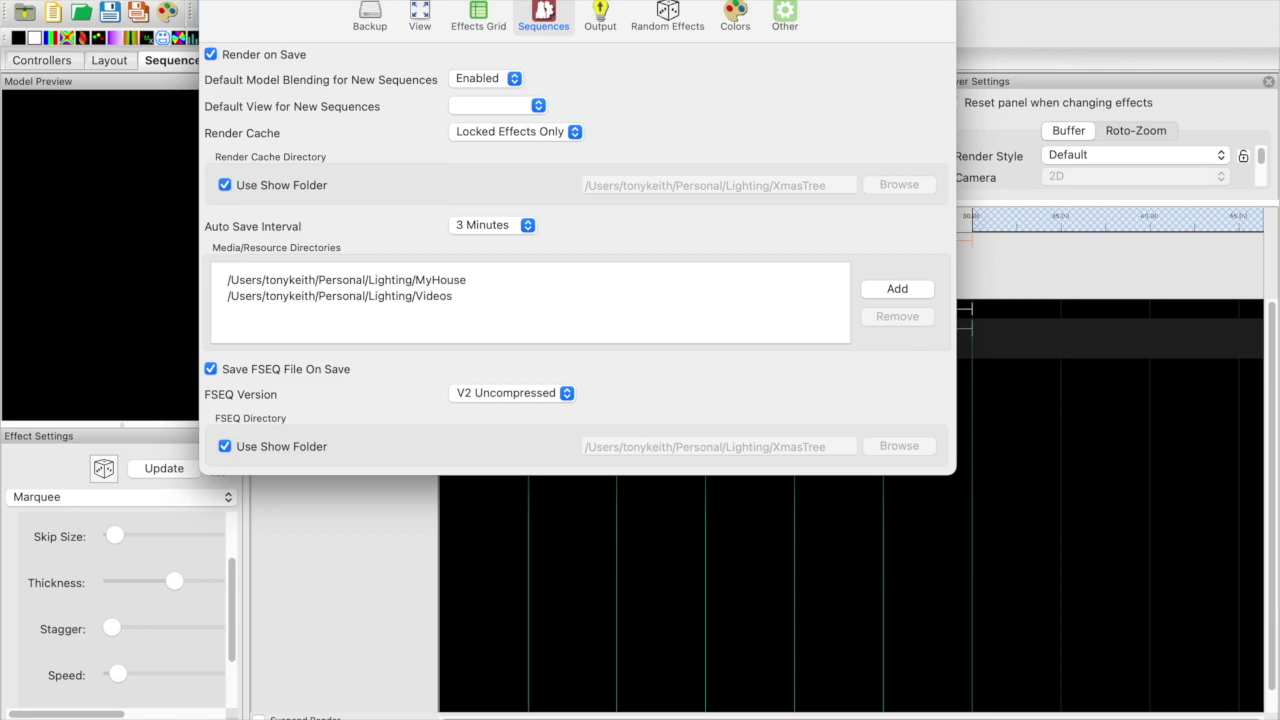
key("Escape")
left_click(44, 61)
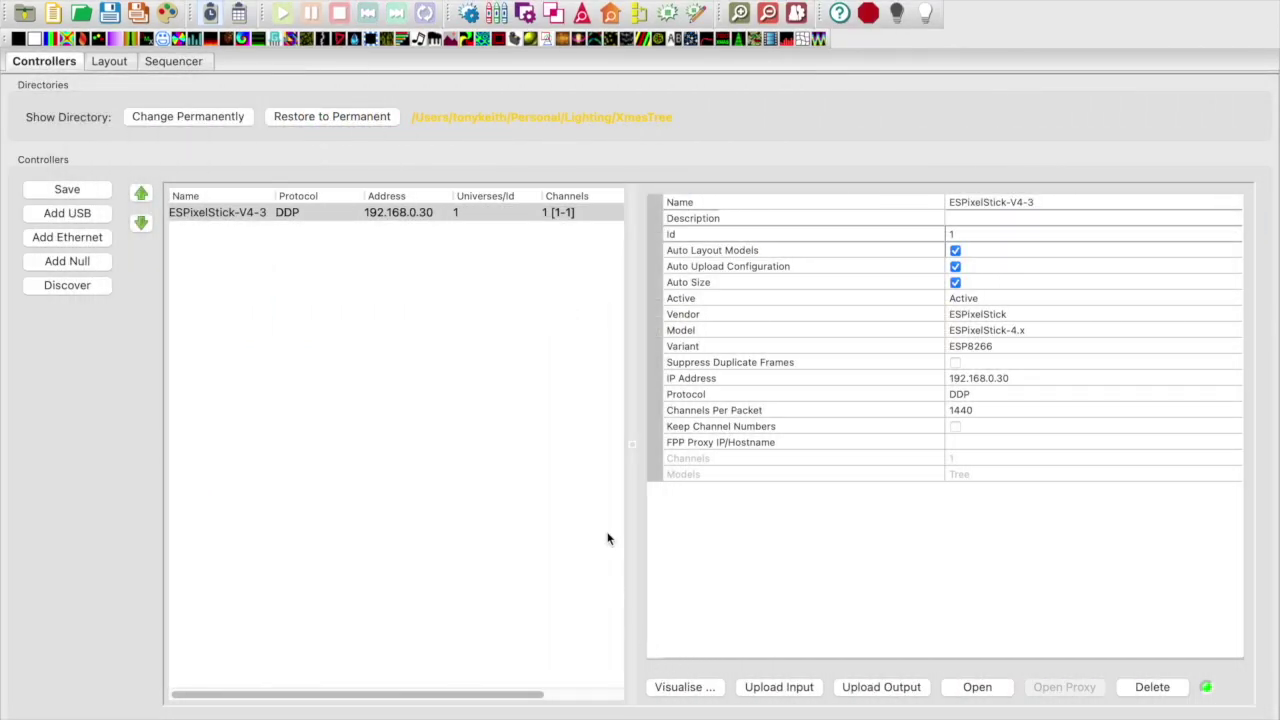
Map the Tree model onto Pixel Port 1, save the controller, and upload its outputs
left_click(685, 687)
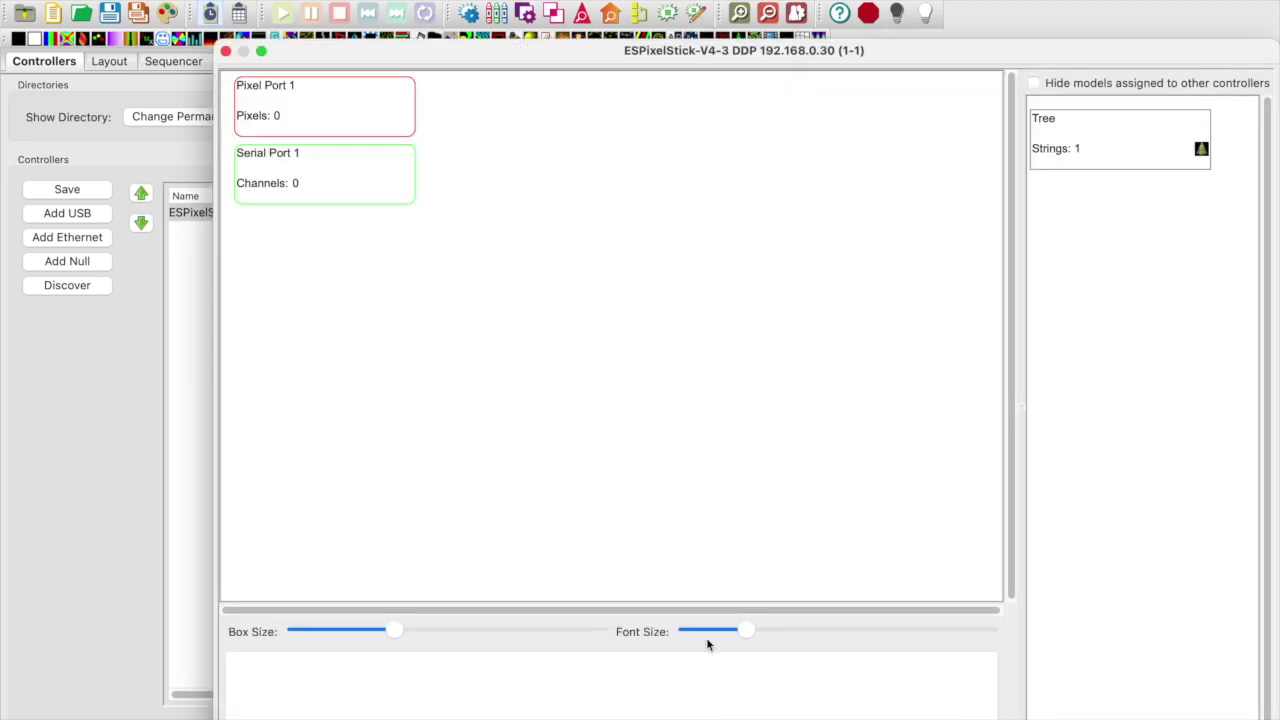
left_click_drag(1077, 137, 450, 105)
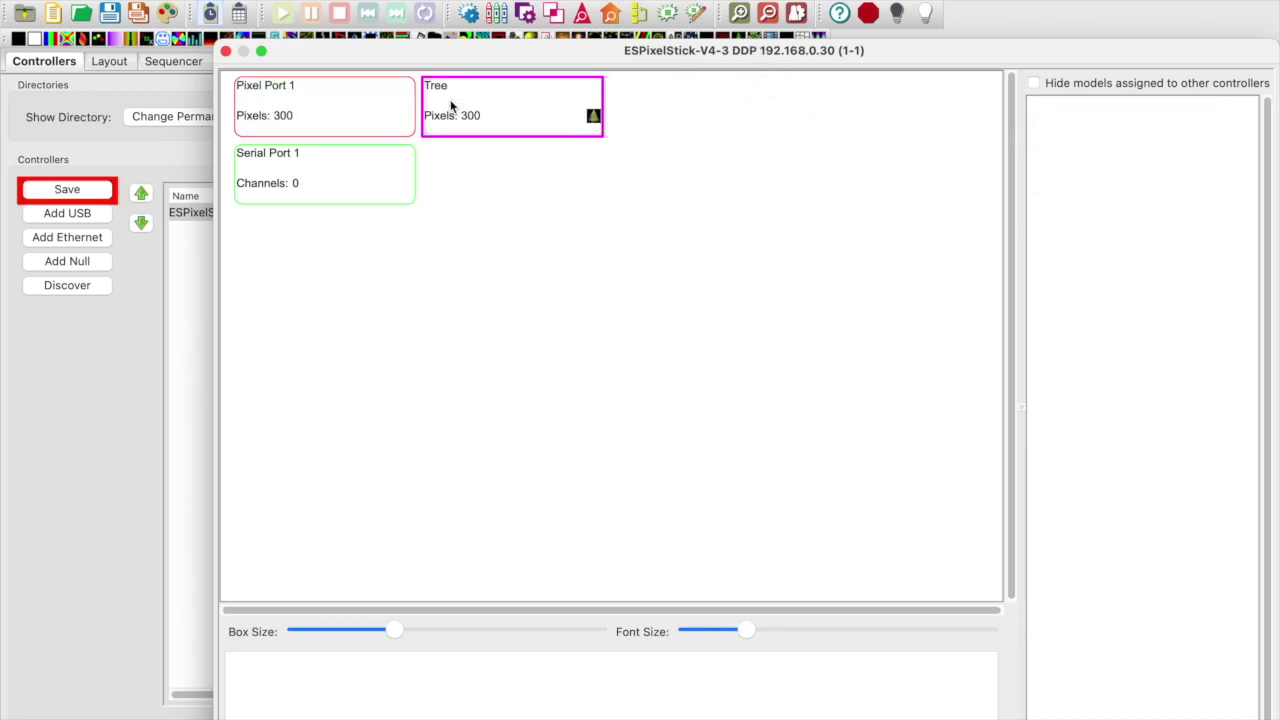
left_click(226, 51)
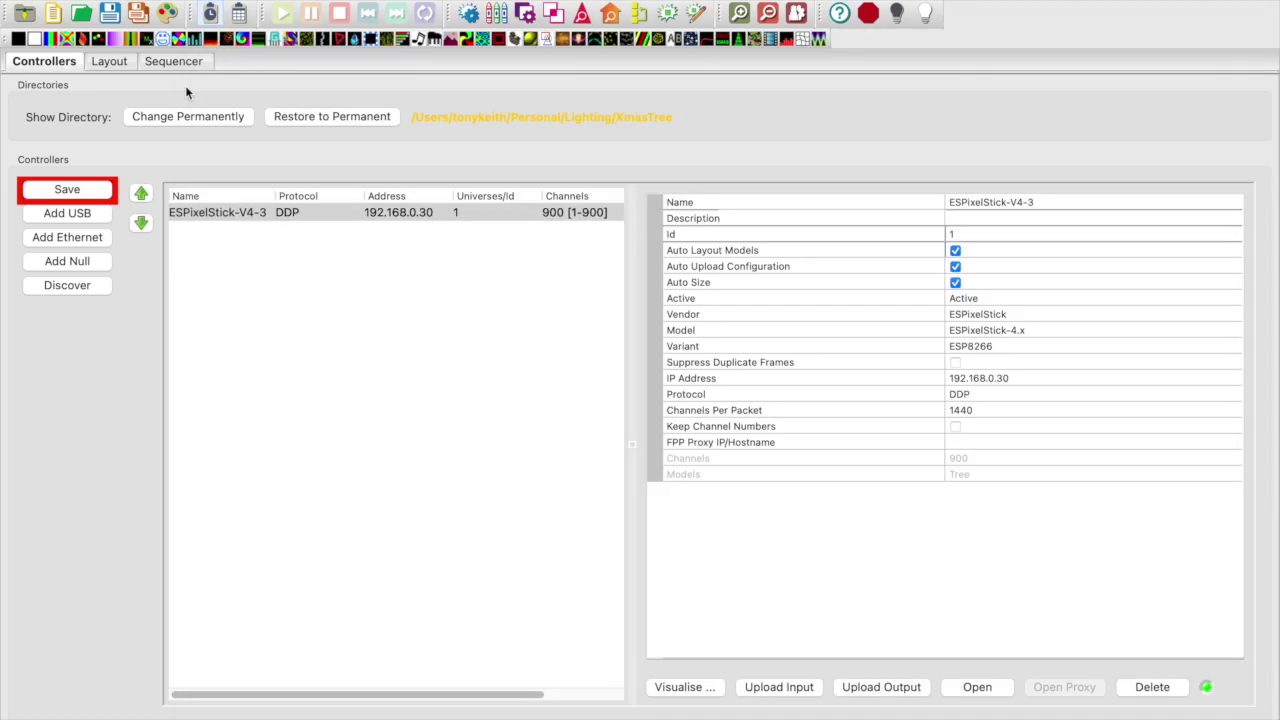
left_click(67, 190)
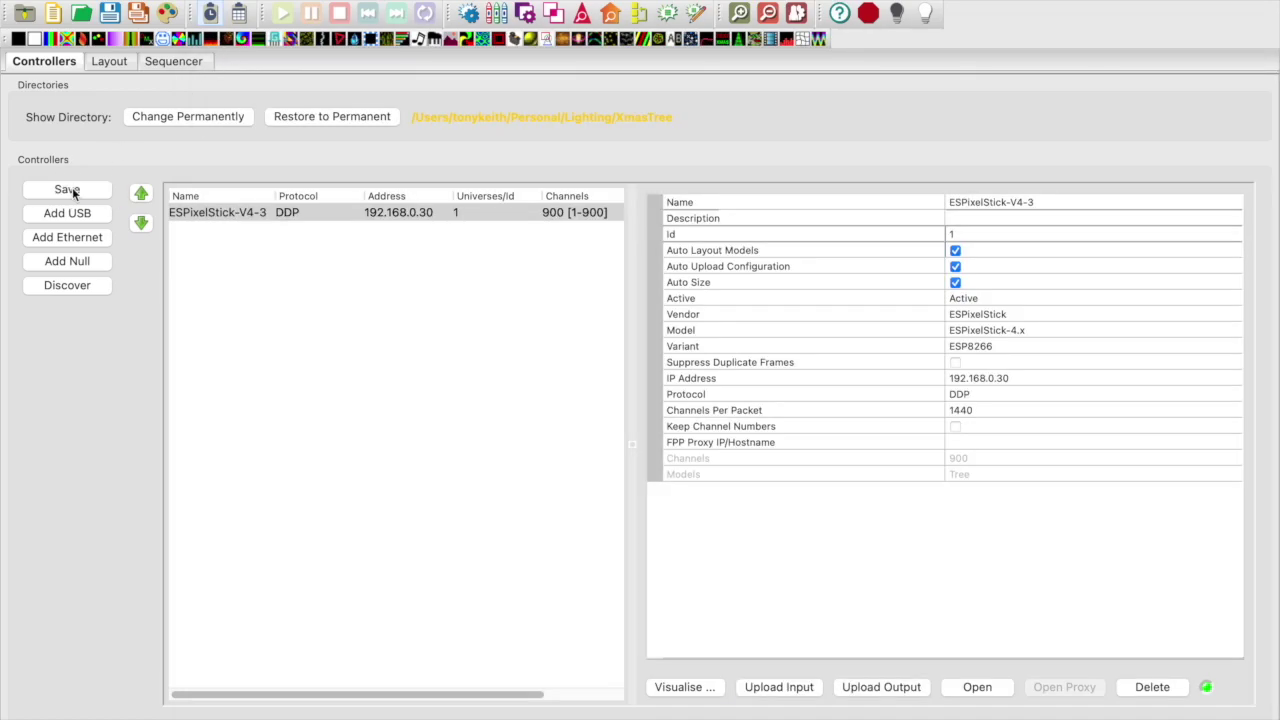
left_click(872, 692)
Upload XmasTree.fseq to the ESPixelStick through Tools > FPP Connect
left_click(186, 64)
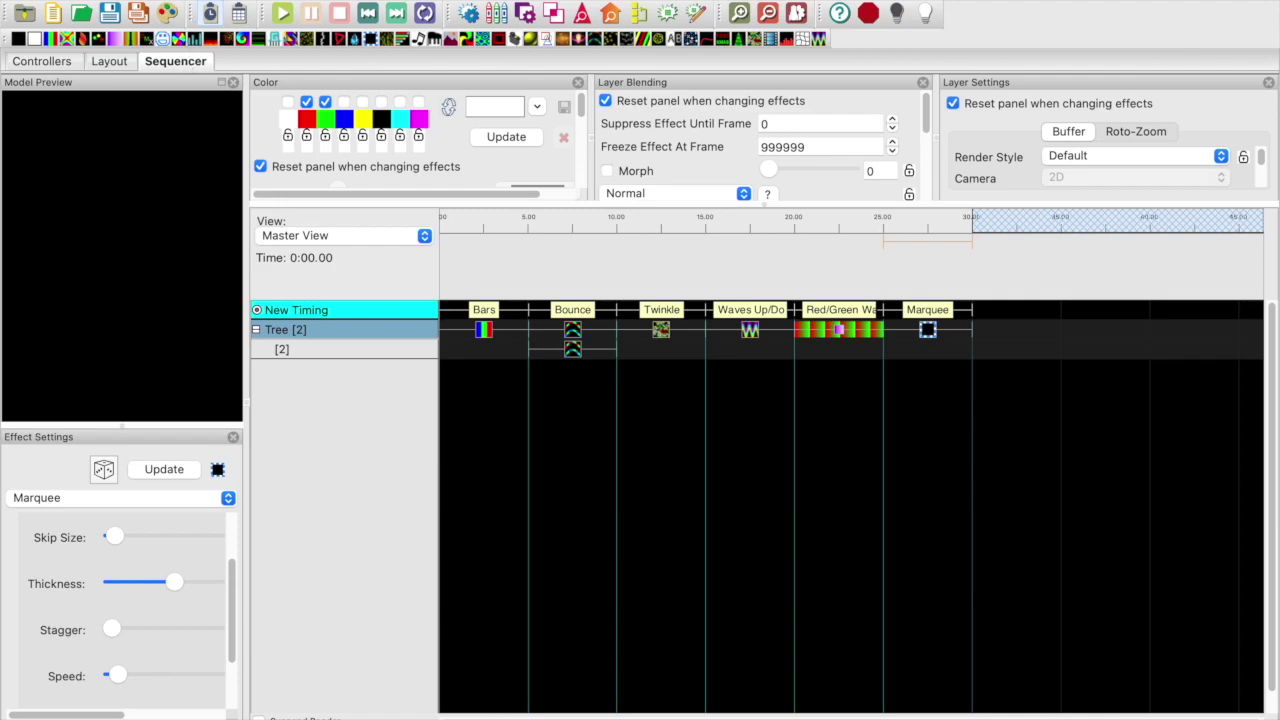
left_click(200, 0)
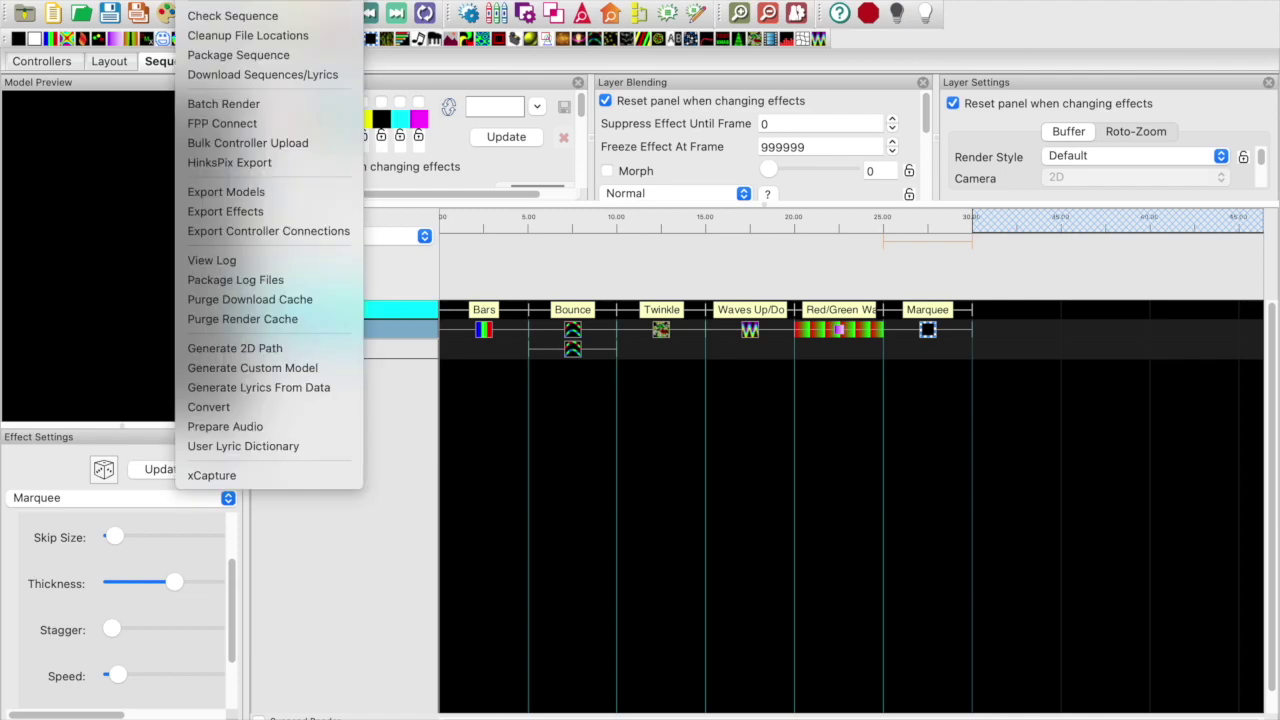
left_click(247, 127)
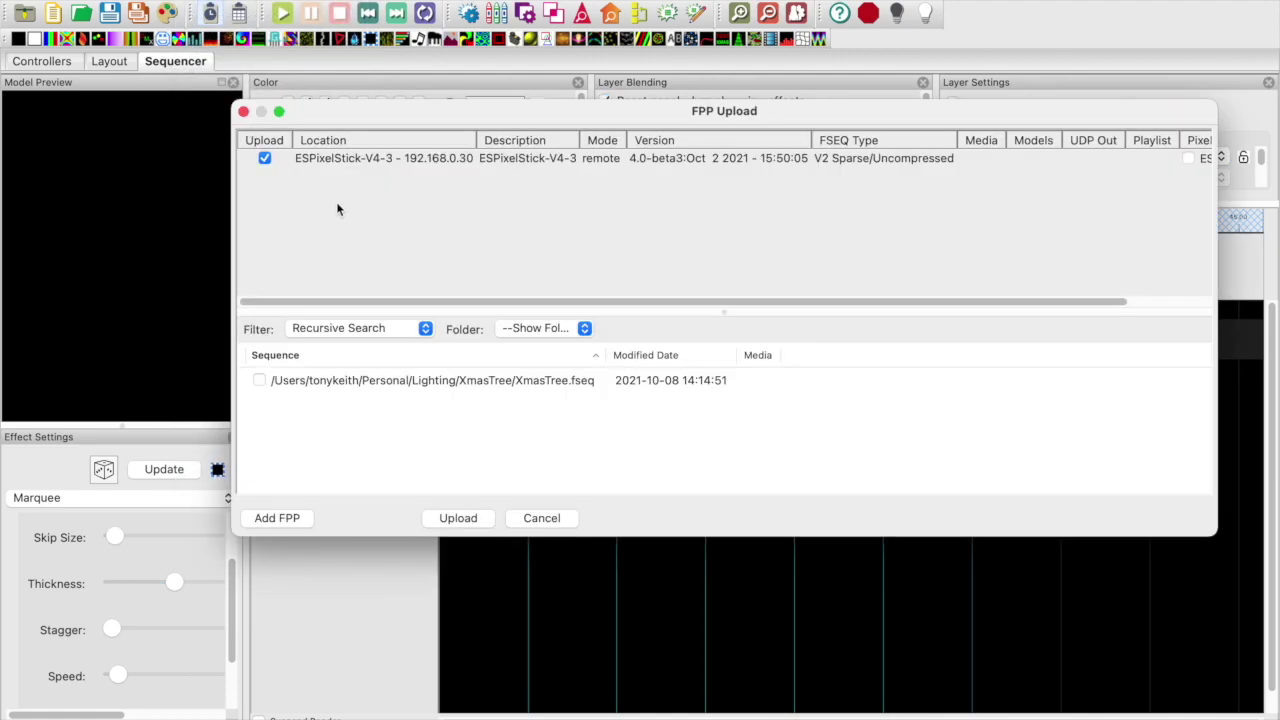
left_click(259, 381)
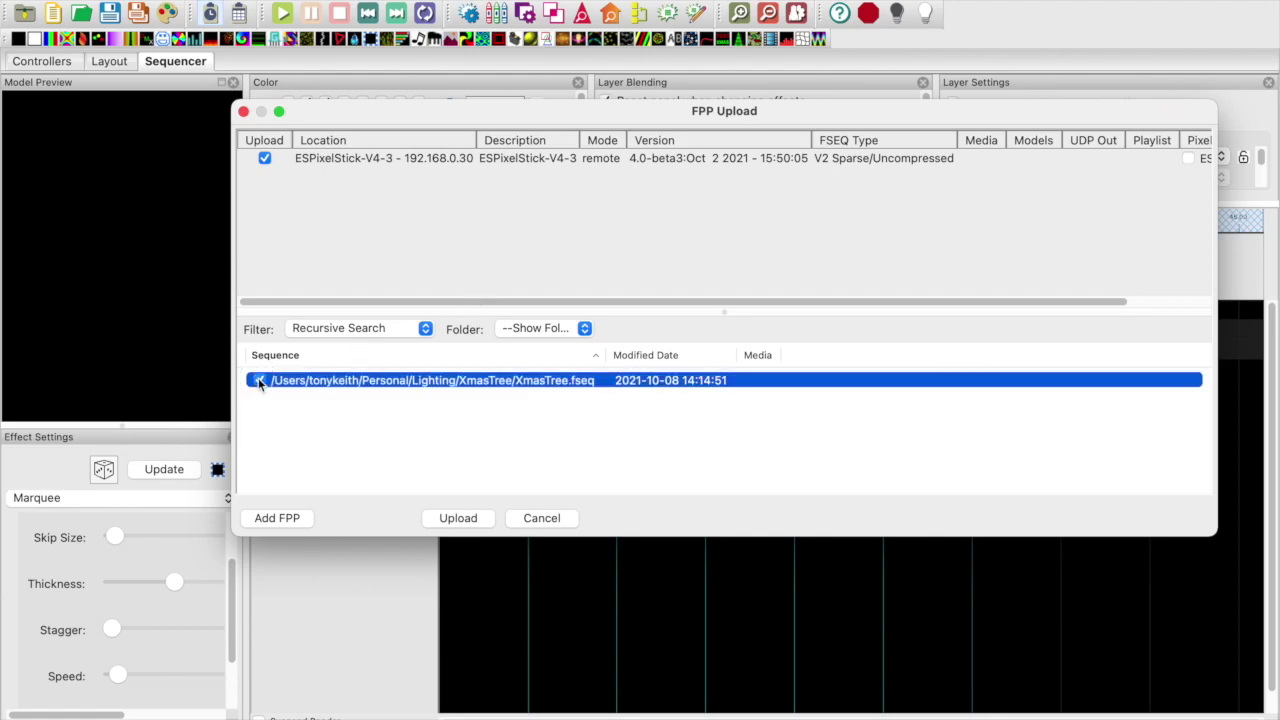
left_click(459, 518)
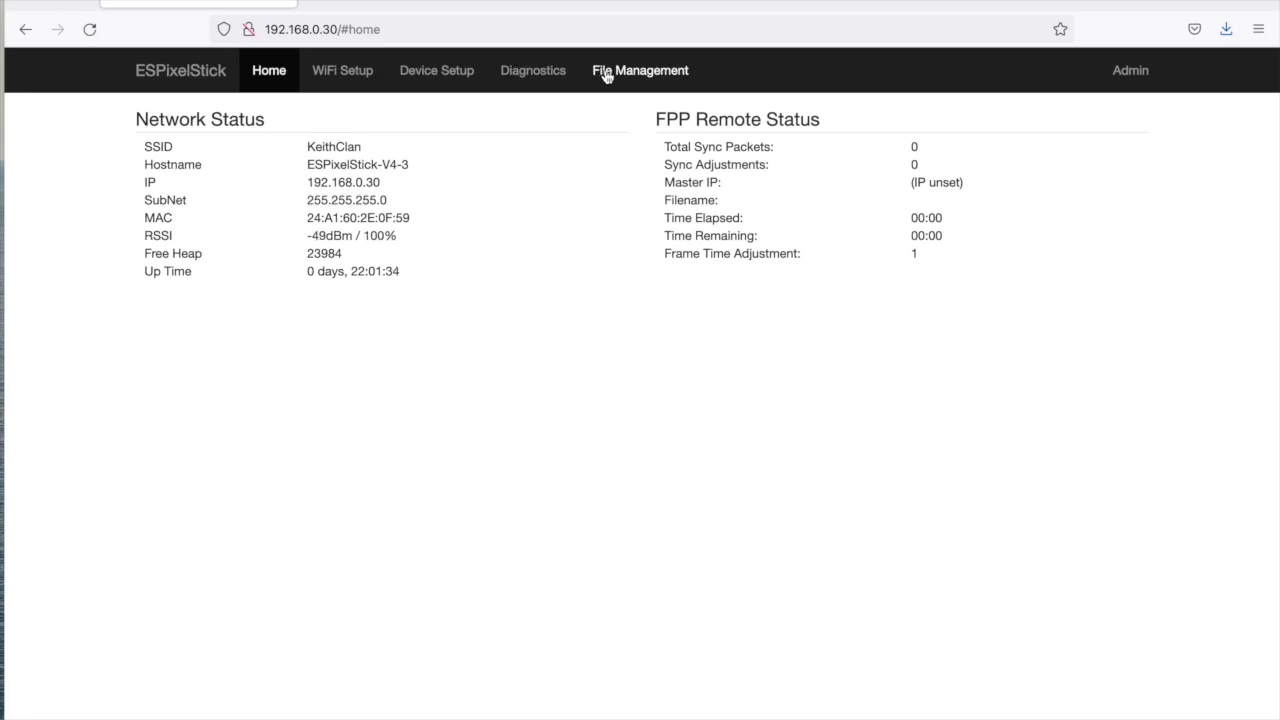
Confirm XmasTree.fseq is on the device, then set it as the FSEQ file to play and save
left_click(606, 77)
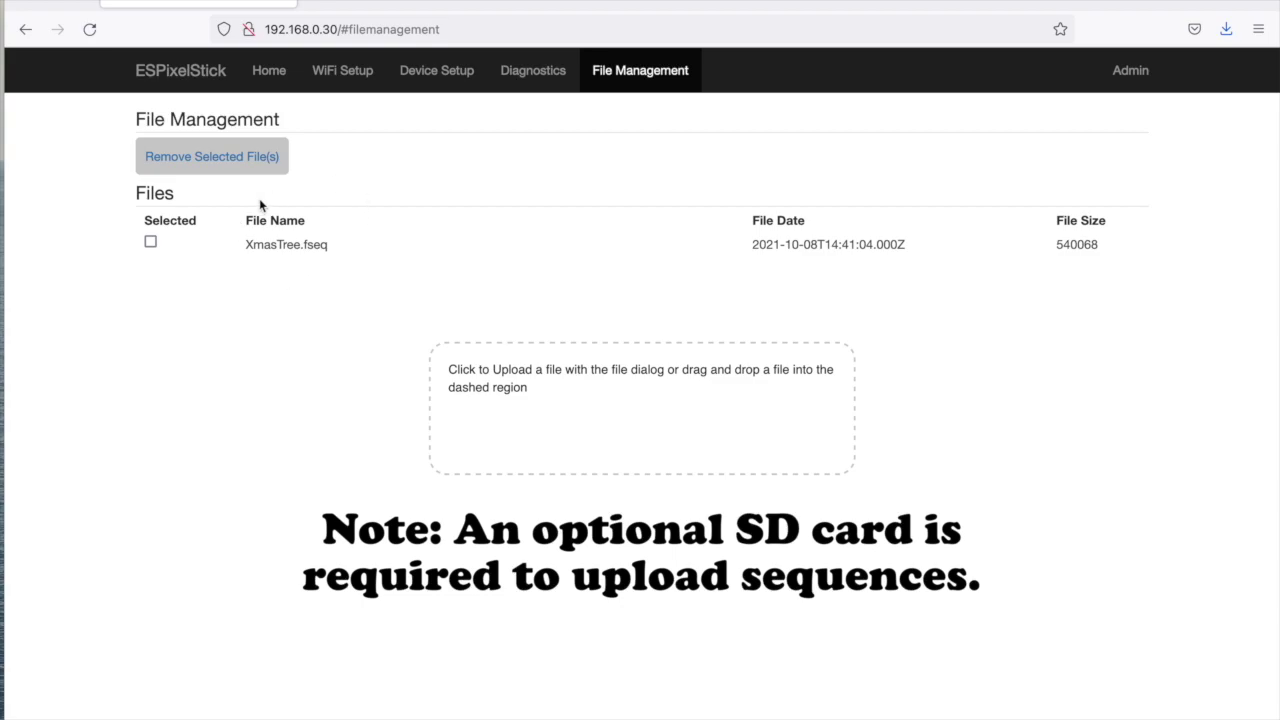
left_click(435, 77)
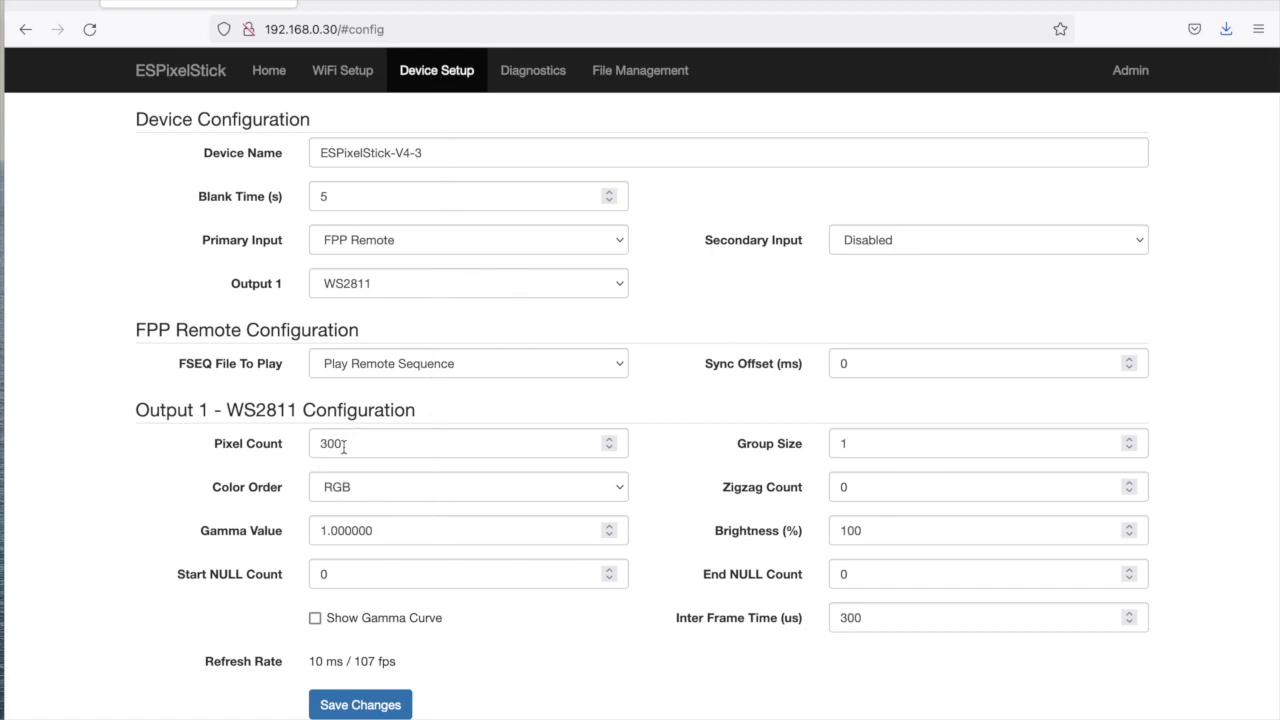
left_click(460, 363)
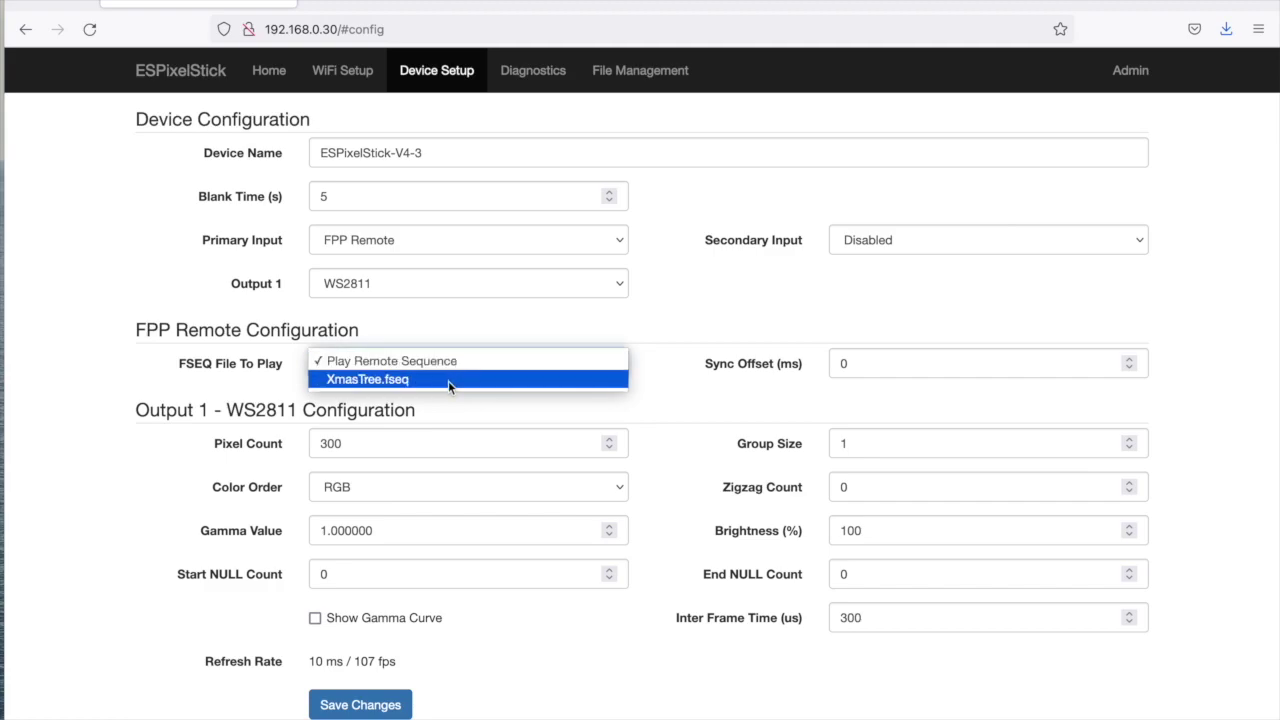
left_click(450, 380)
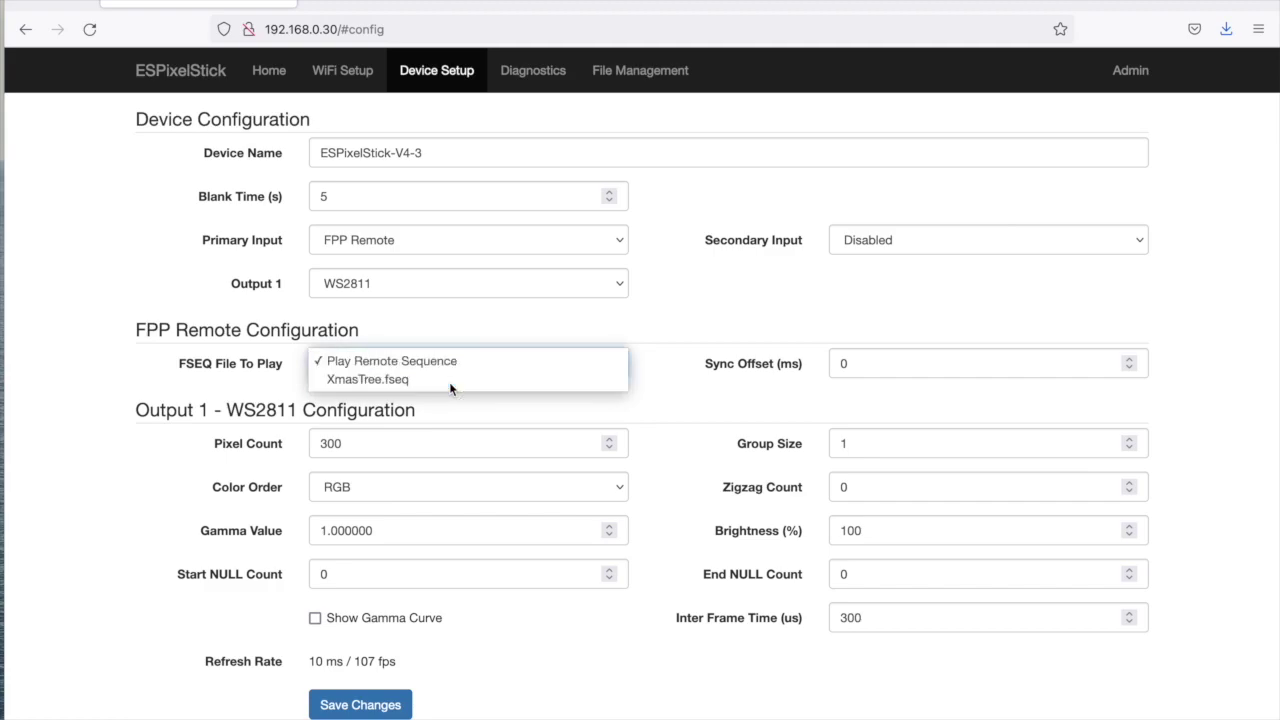
left_click(356, 706)
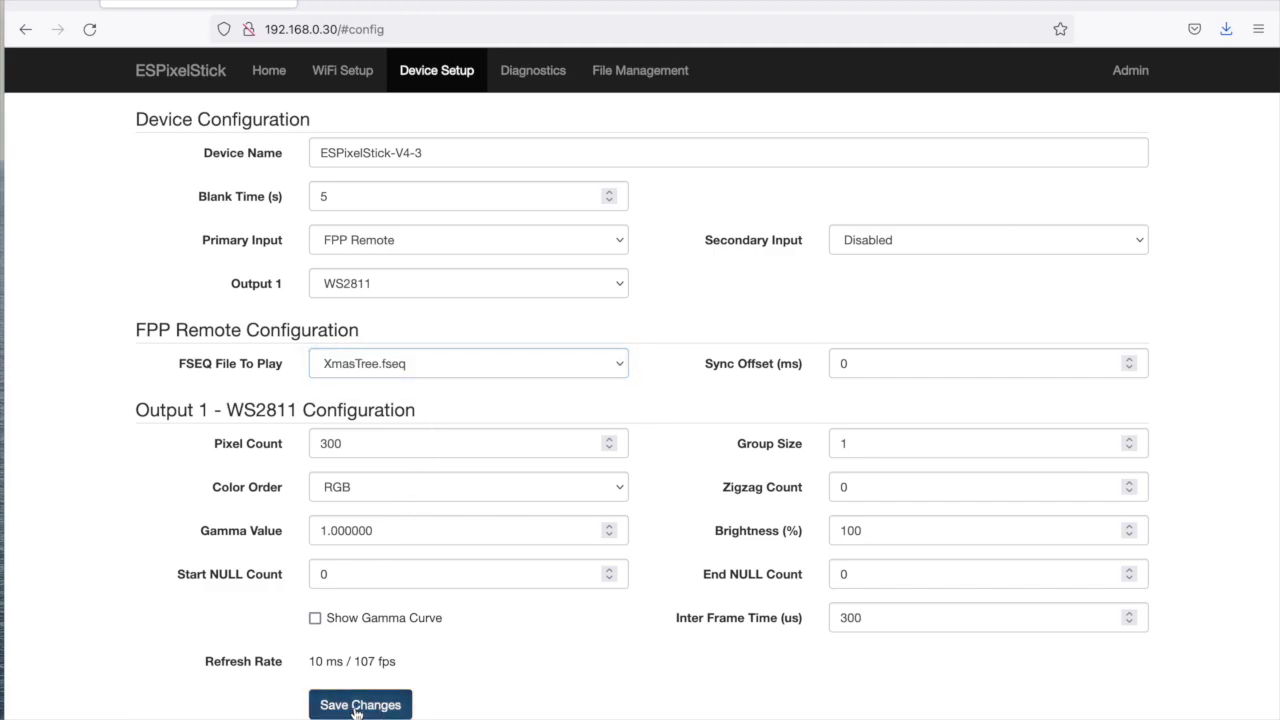